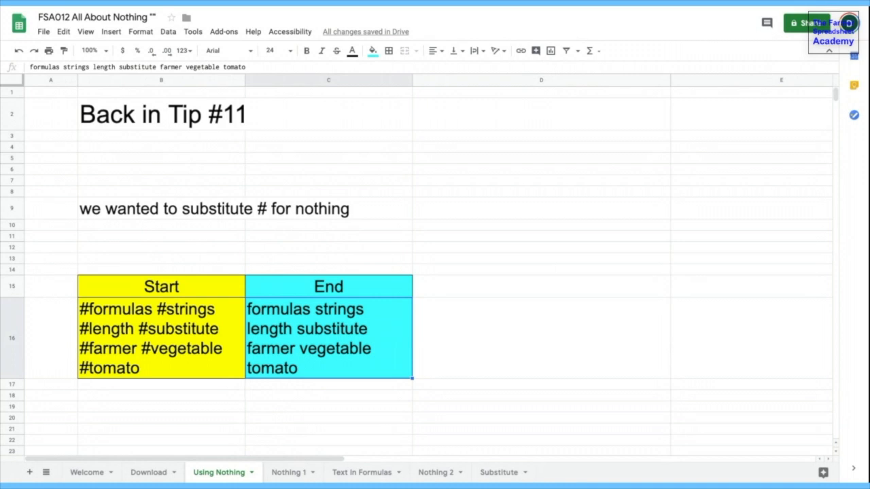
left_click(191, 313)
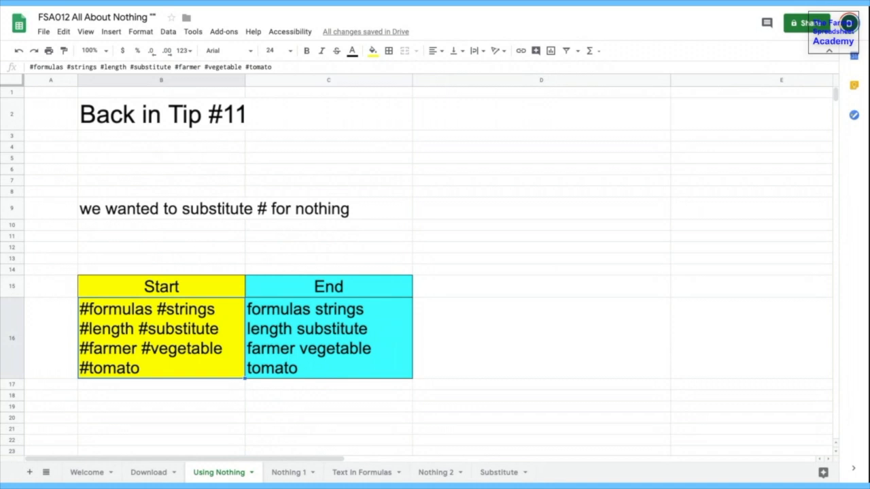
left_click(327, 325)
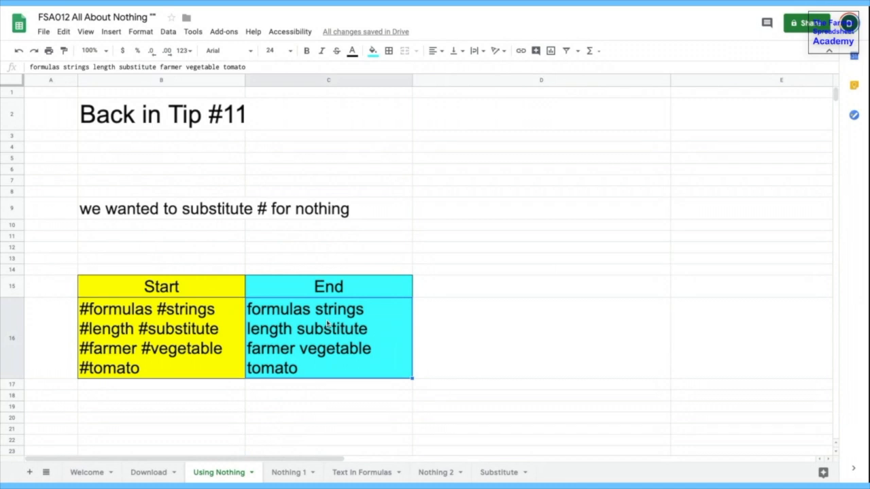
left_click(166, 314)
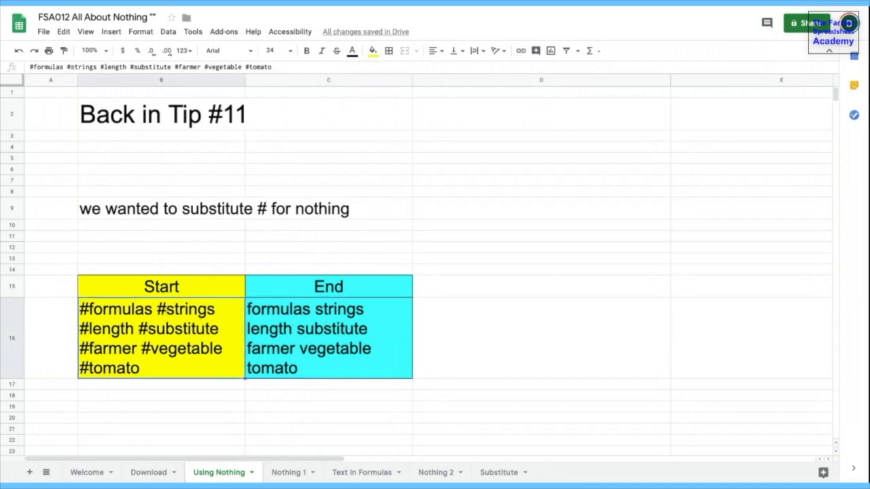
Step: Open the Text In Formulas sheet and select the Result cell C14 beside "A"
left_click(362, 476)
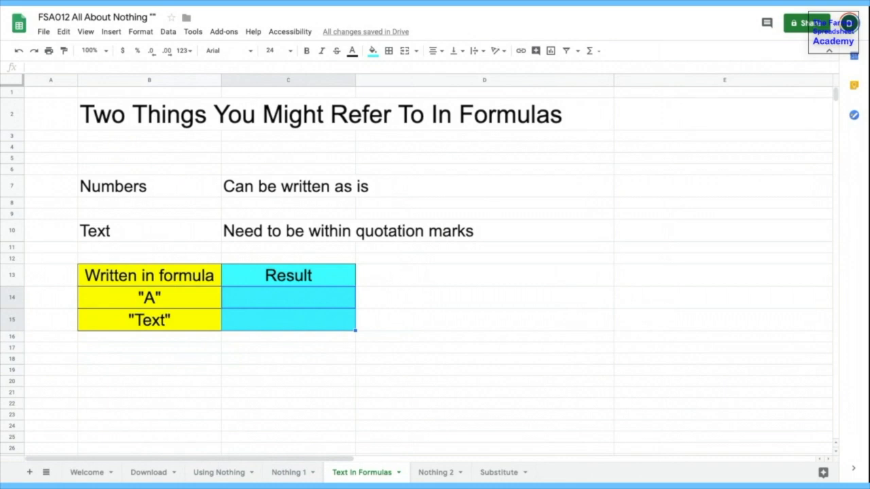
left_click(259, 305)
type("A")
key("Return")
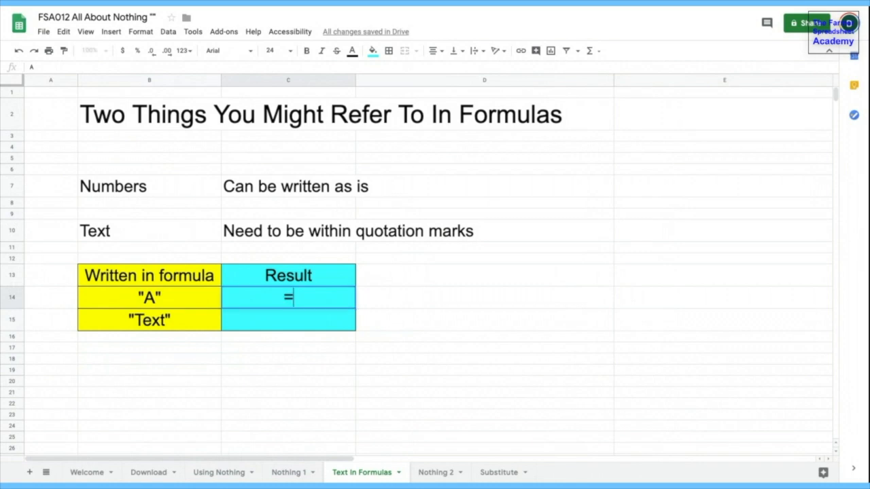
type("=AB")
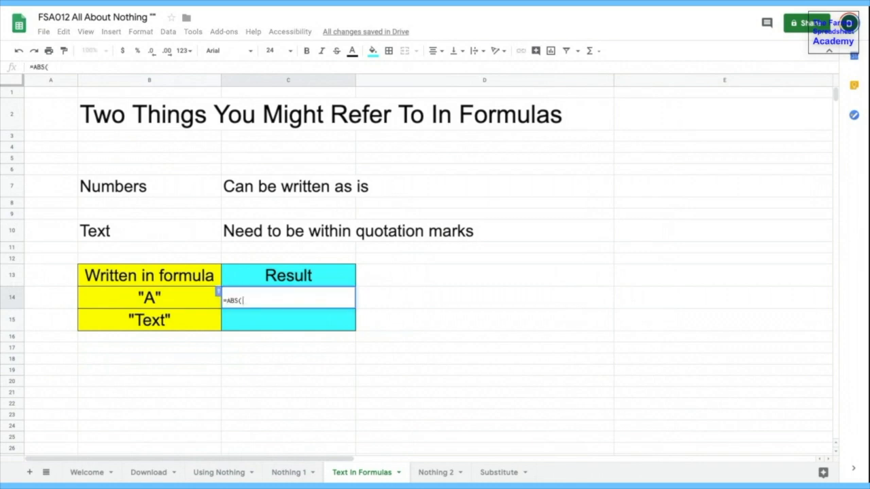
key("BackSpace")
key("BackSpace")
key("BackSpace")
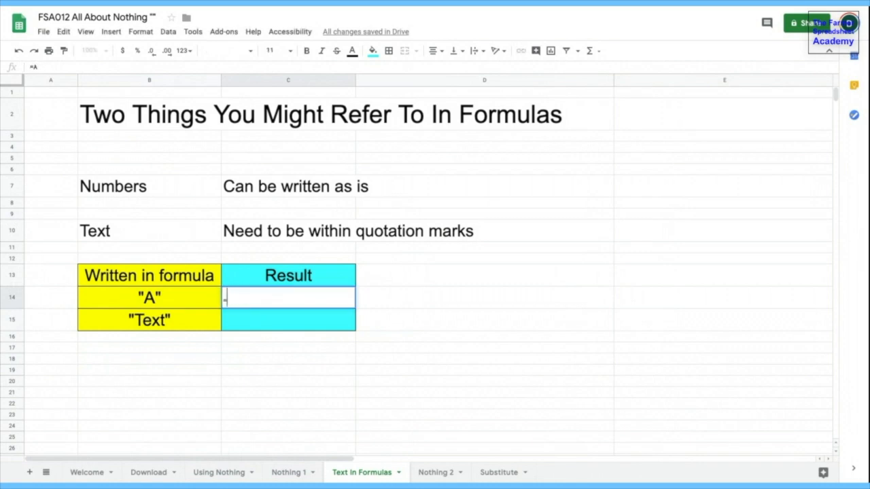
key("Escape")
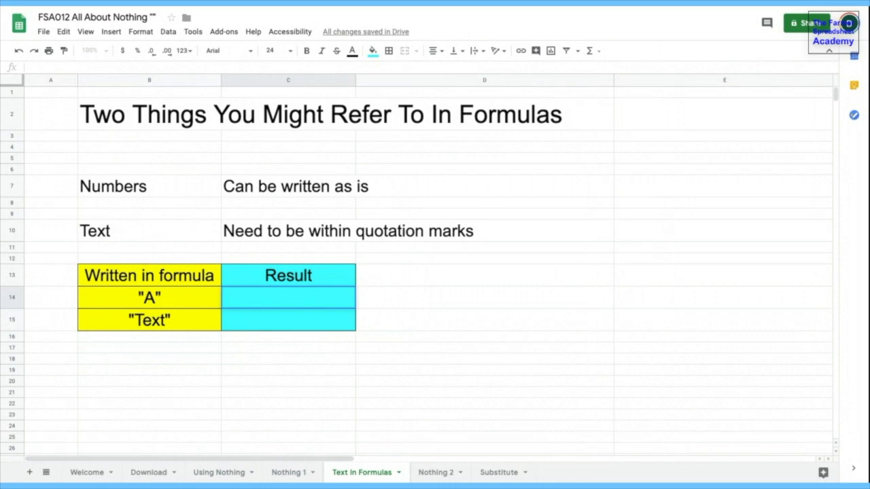
Step: Enter the formula ="A" in Result cell C14
type("=")
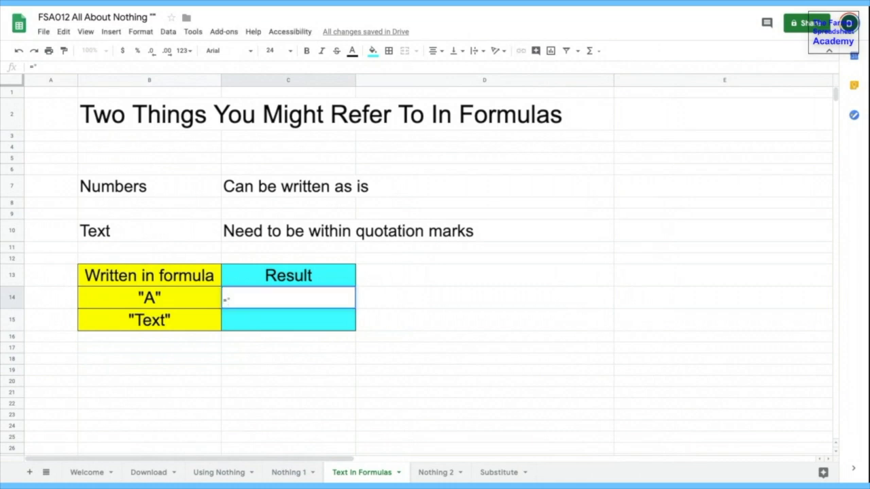
type("\"A\"")
key("Return")
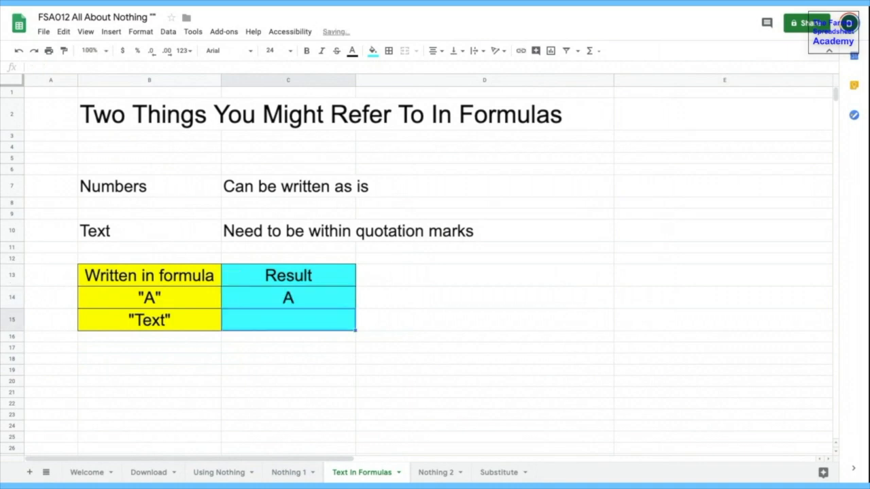
left_click(328, 299)
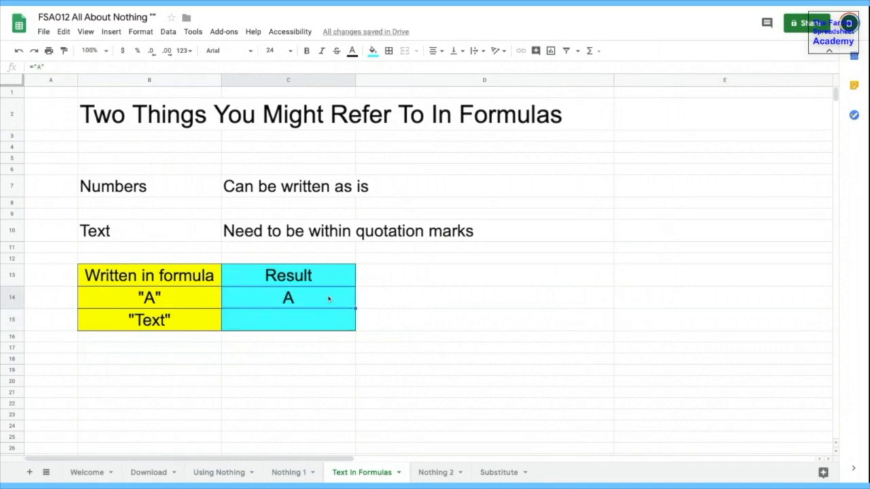
Step: Enter the formula ="Text" in Result cell C15
left_click(297, 325)
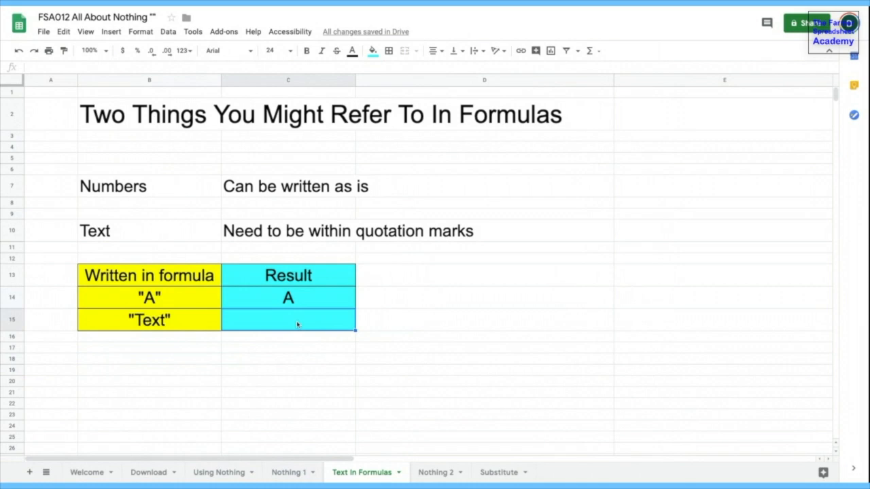
type("=\"")
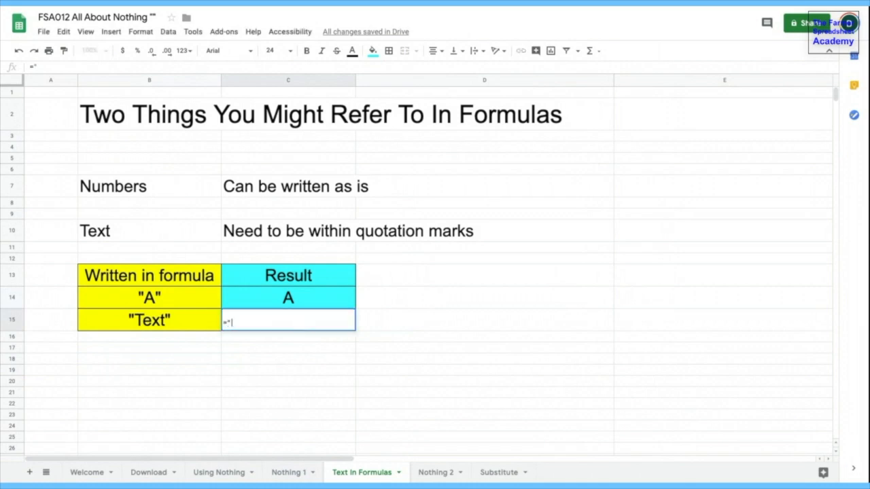
type("Te")
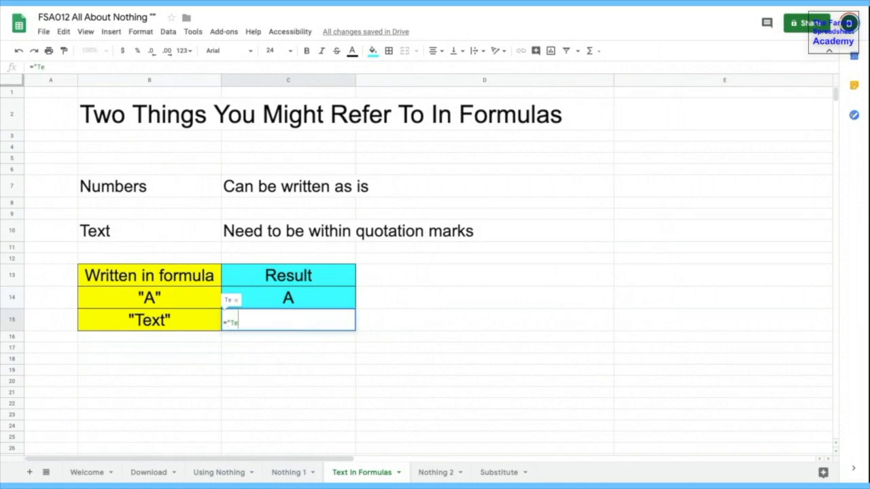
type("xt\"")
key("Return")
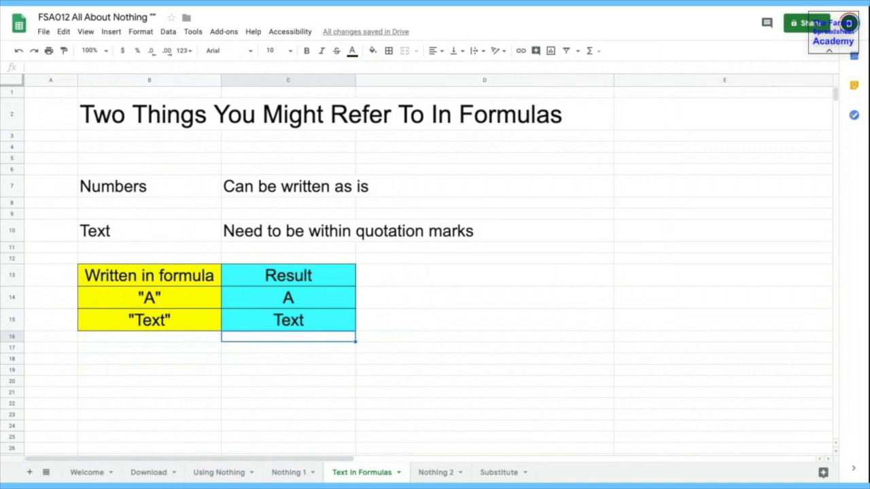
Step: On the Nothing 2 sheet, enter the formula ="A" in Result cell C12
left_click(435, 472)
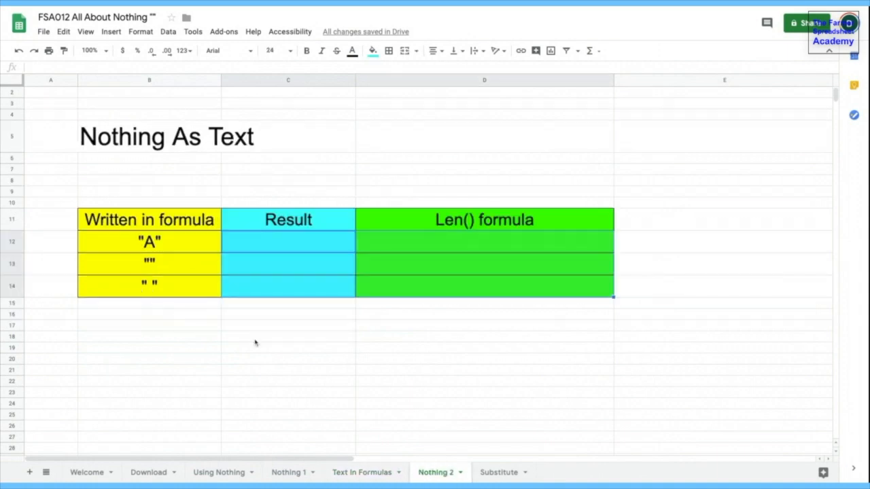
left_click(274, 249)
type("=")
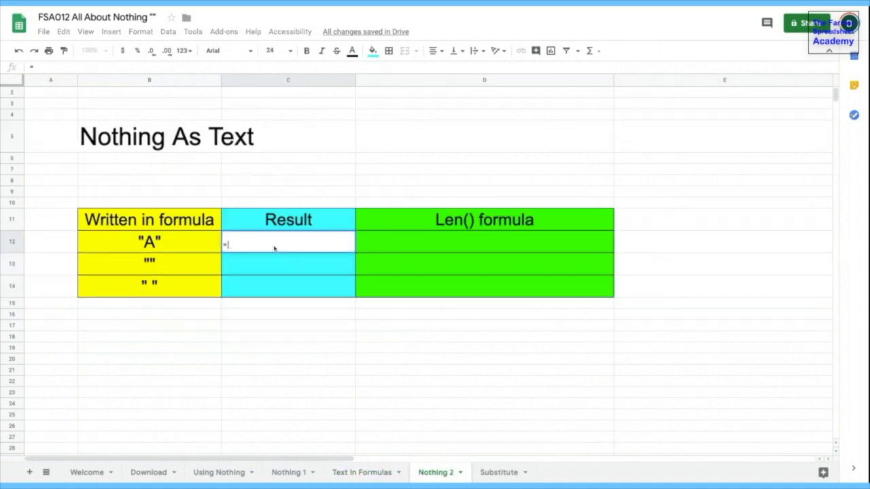
type("\"A\"")
key("Return")
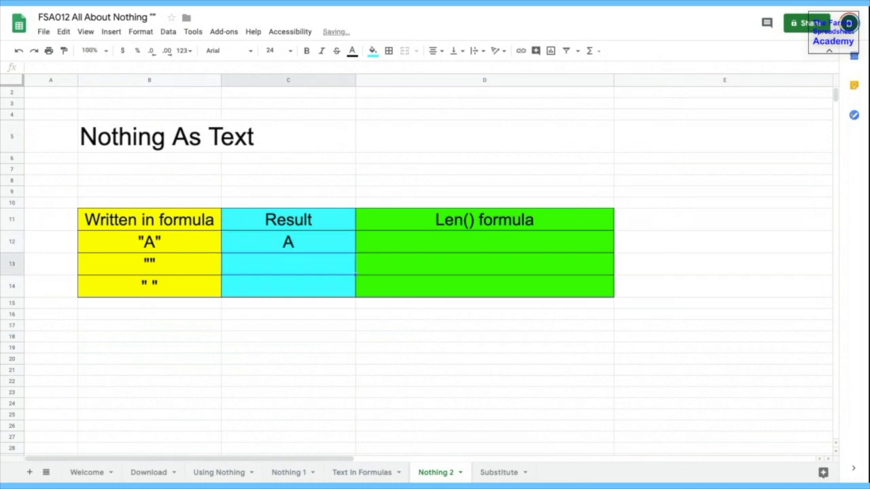
Step: Enter =LEN(C12) in cell D12 to count the characters of the "A" result, and review both formulas in that row
left_click(442, 246)
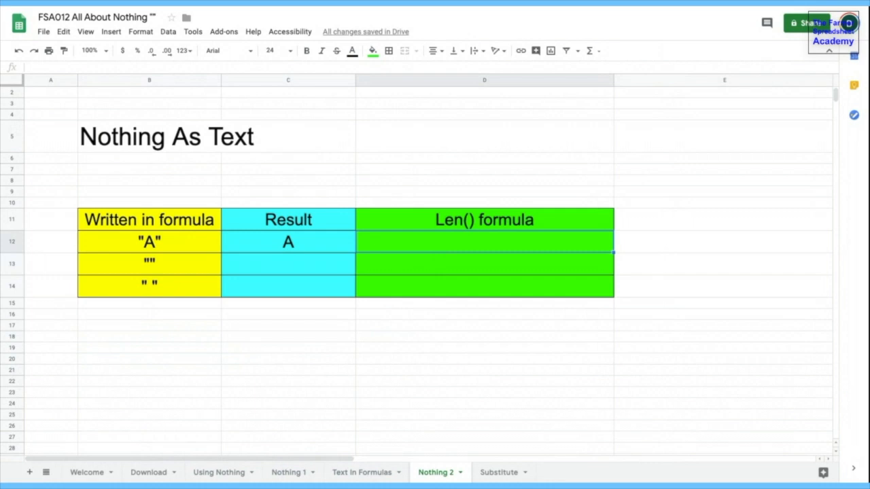
type("=")
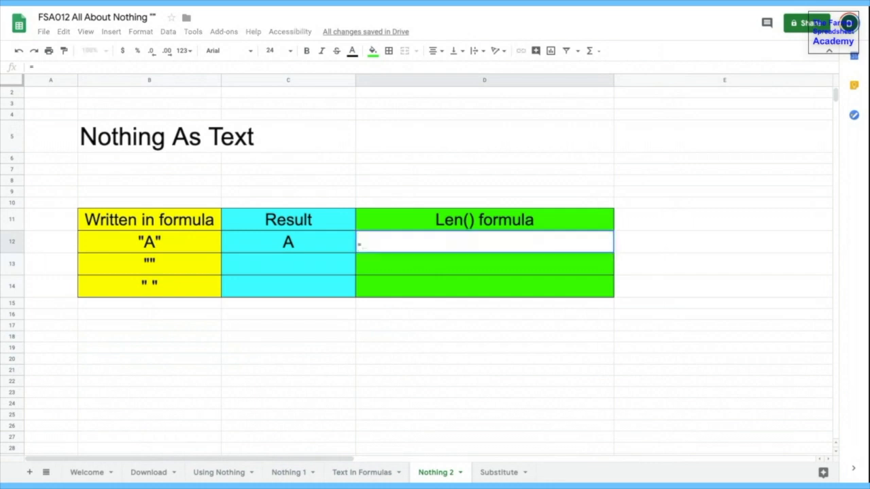
type("LEN")
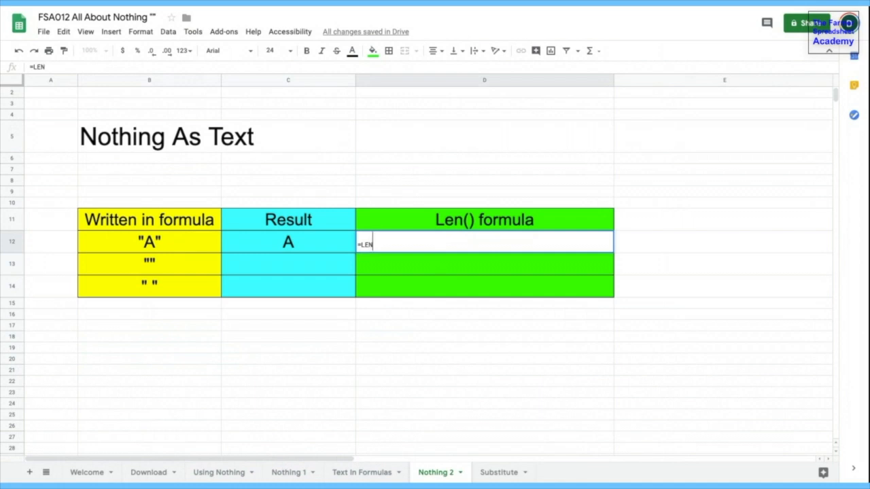
type("(")
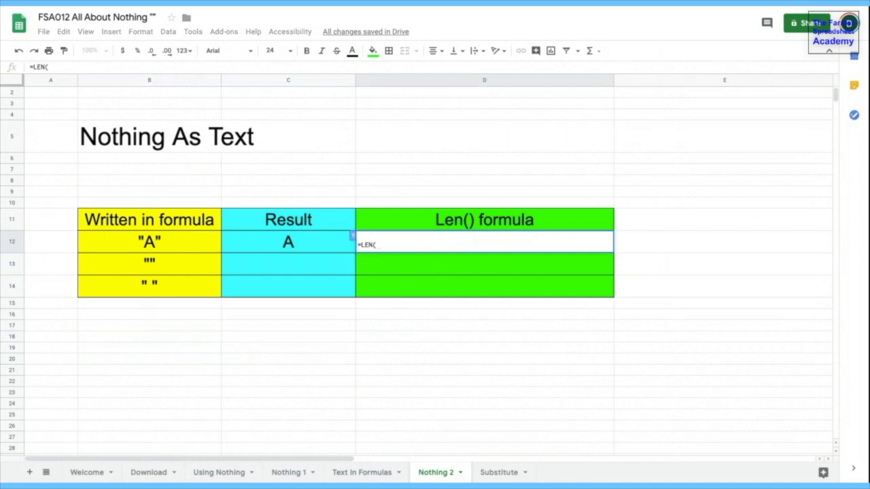
left_click(309, 247)
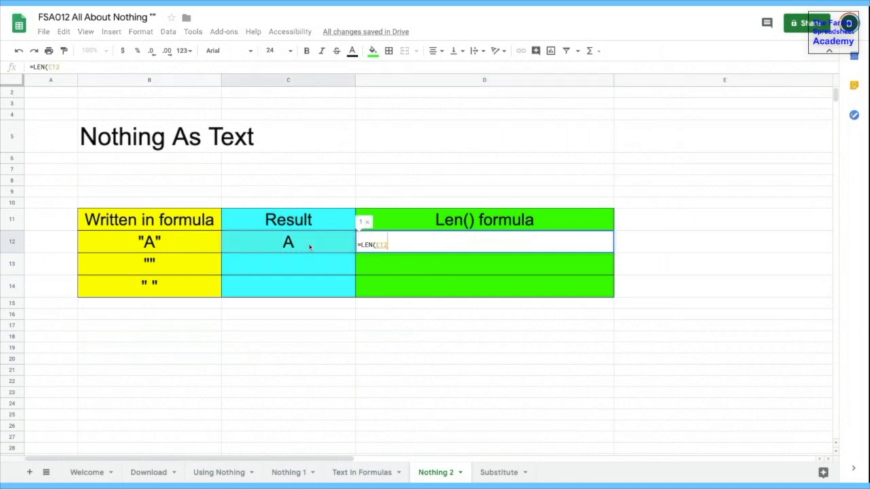
type(")")
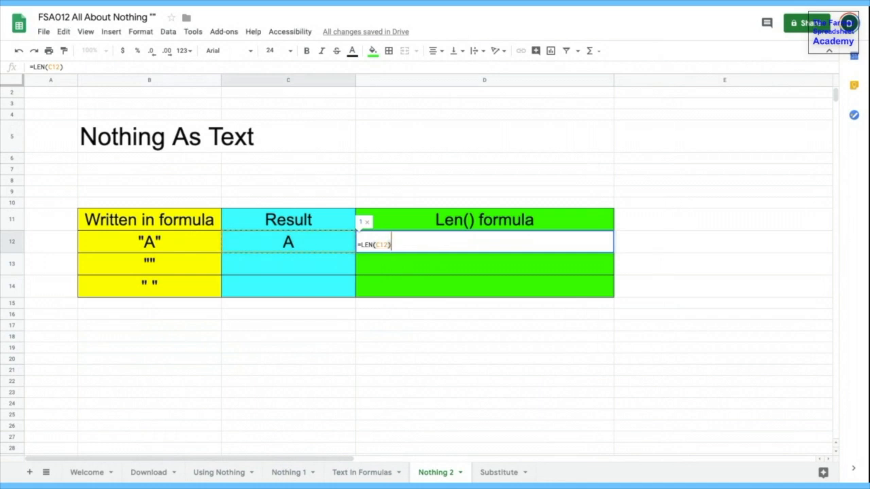
key("Return")
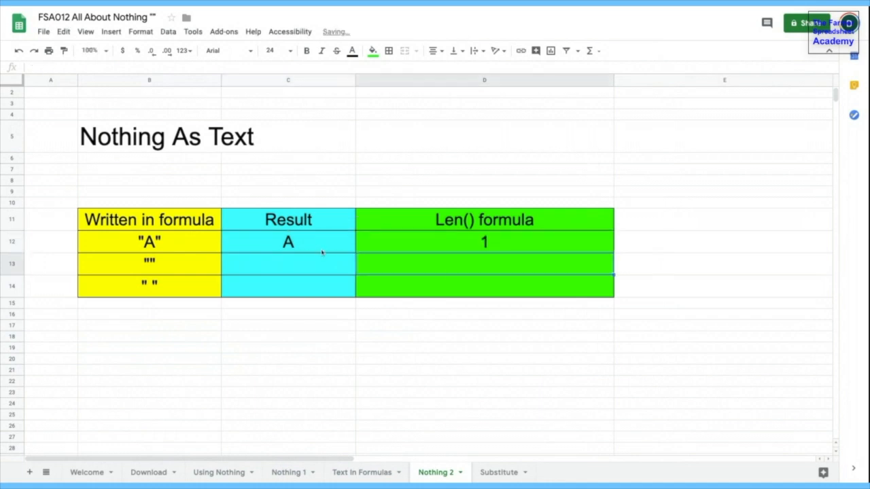
key("Up")
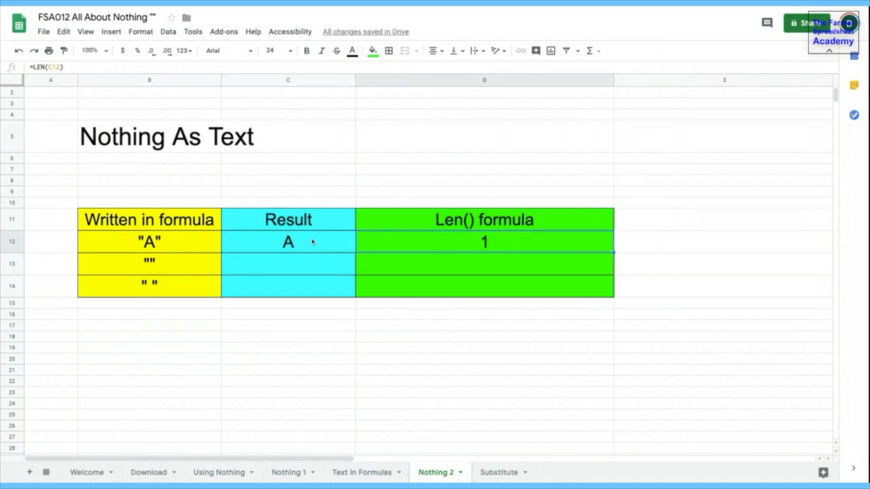
key("Left")
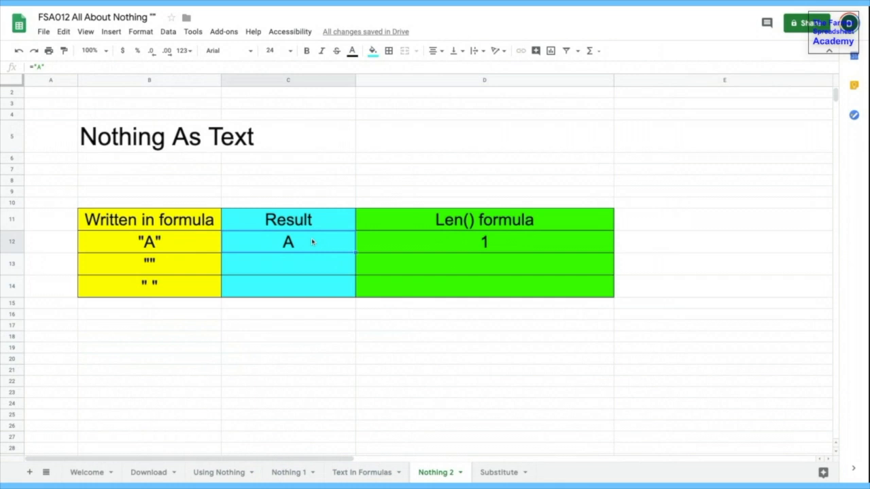
Step: Enter the empty-text formula ="" in Result cell C13
left_click(296, 269)
type("=")
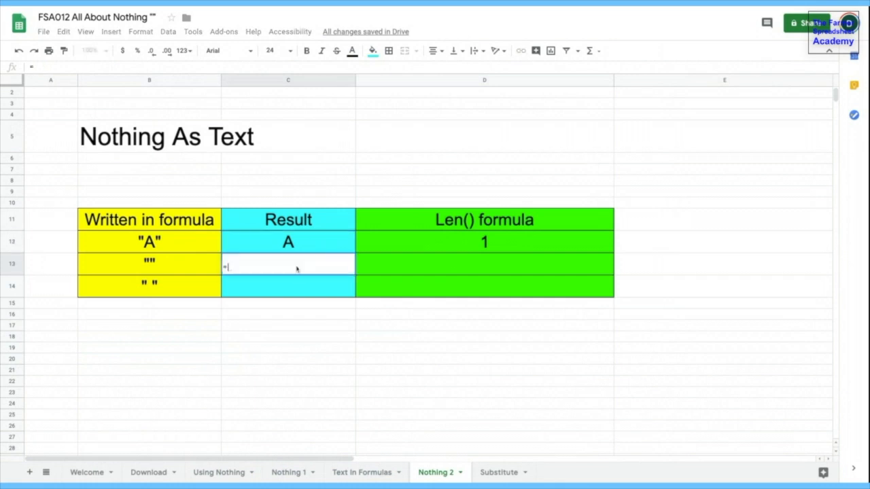
type("\"\"")
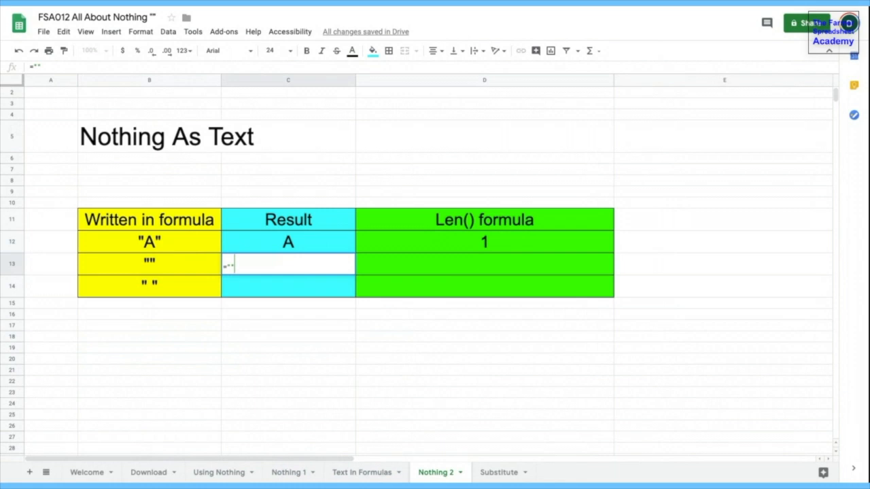
key("Return")
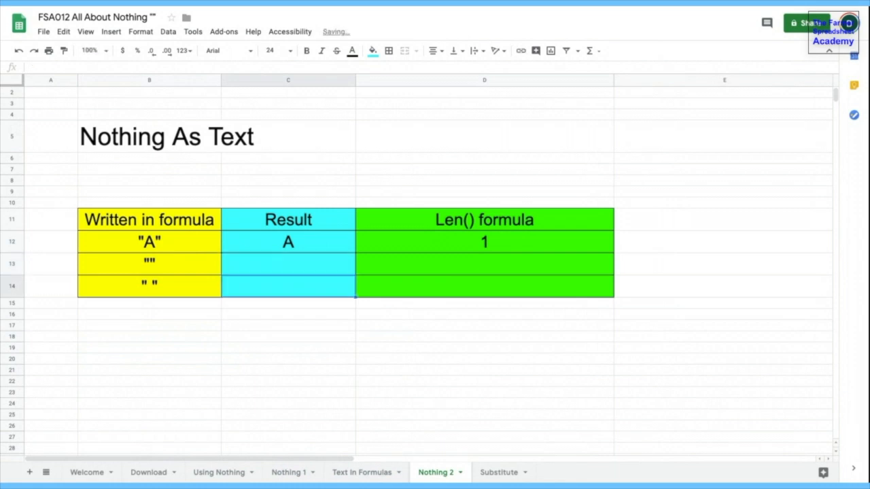
left_click(337, 267)
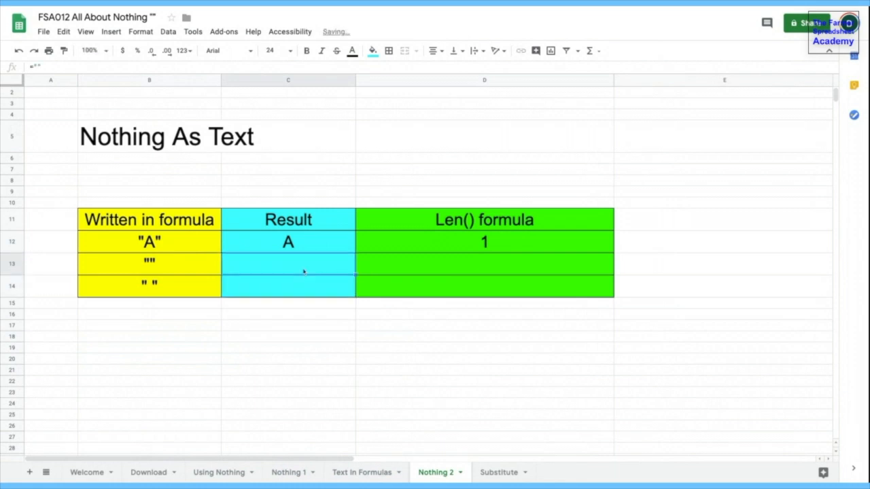
Step: Enter =LEN(C13) in cell D13 to count the characters of the empty-text result
left_click(455, 272)
type("=LEN(")
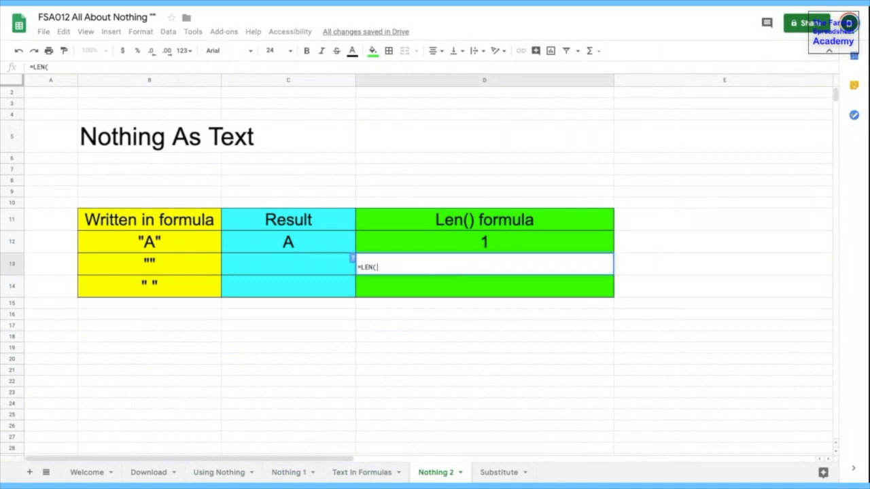
left_click(291, 267)
type(")")
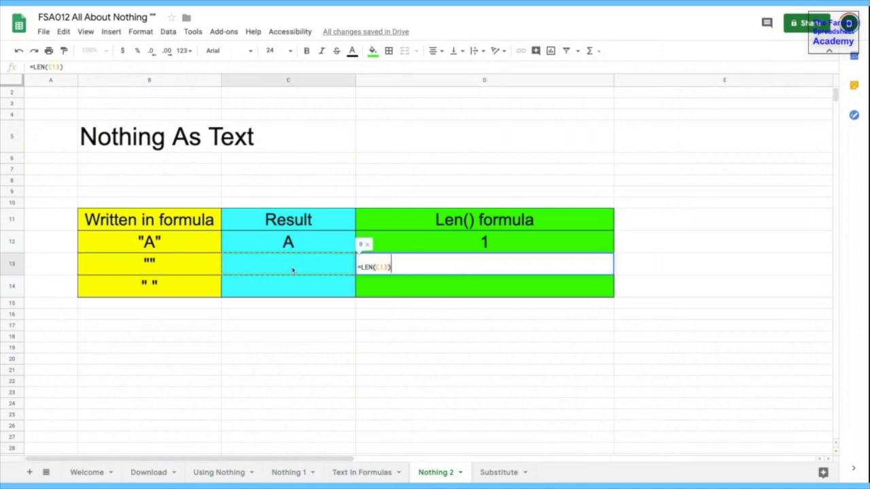
key("Return")
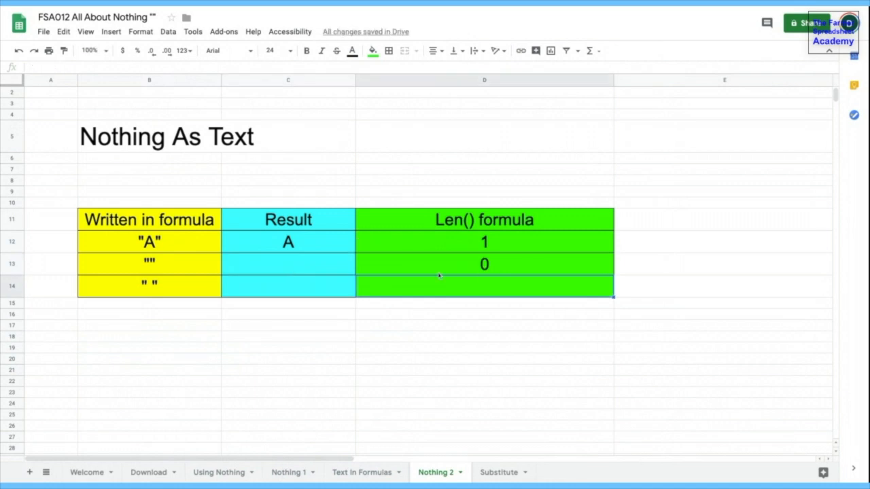
Step: Enter the single-space text formula =" " in Result cell C14
left_click(326, 288)
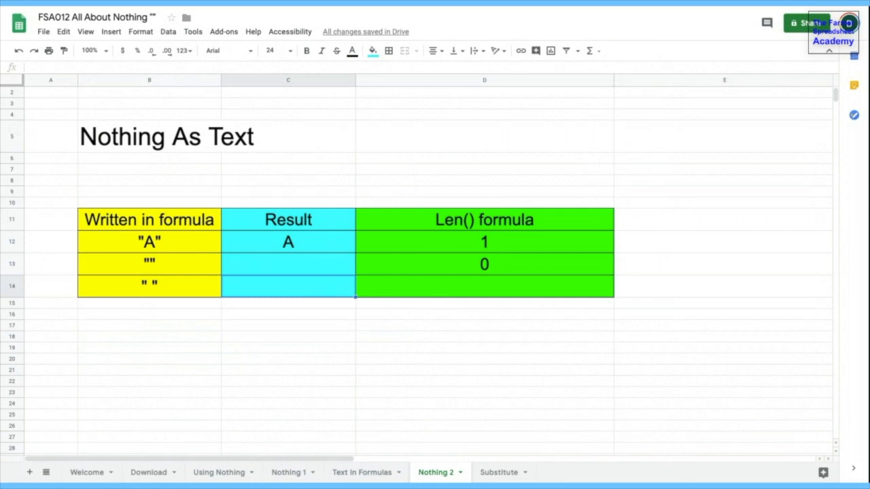
type("=")
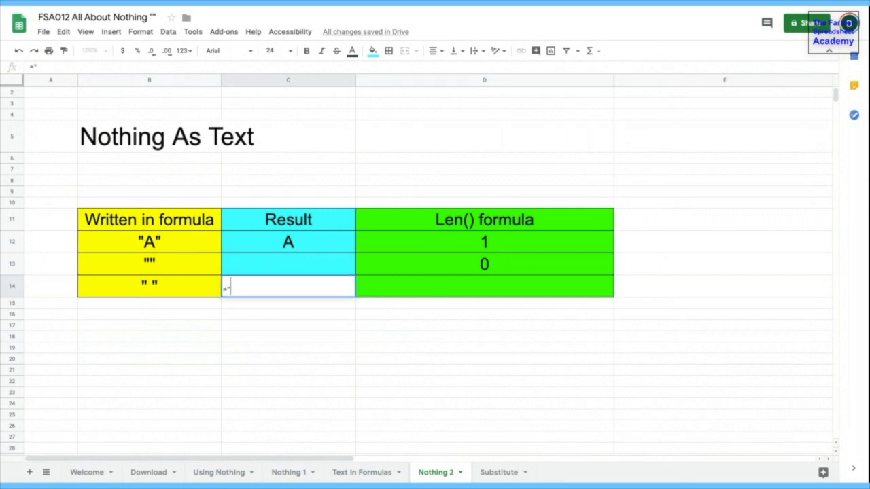
type("\" \"")
key("Return")
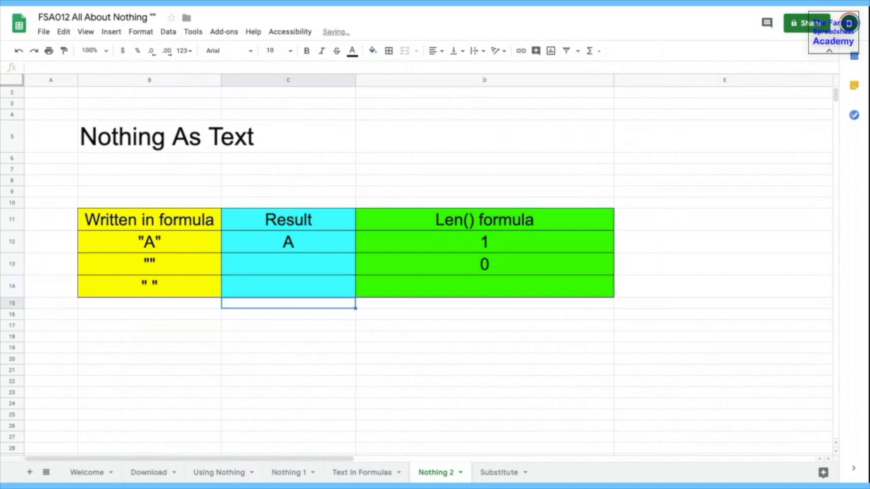
Step: Enter =LEN(C14) in cell D14 to count the characters of the single-space result, and review that formula
left_click(520, 290)
type("=LEN(")
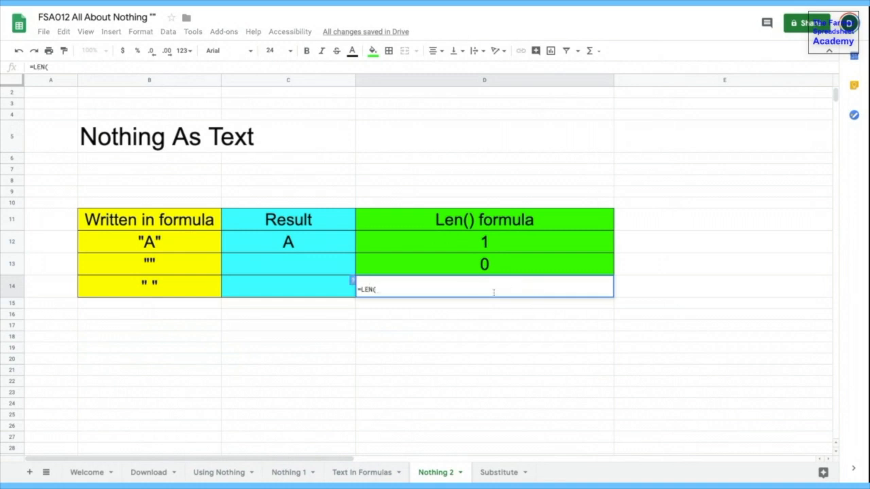
left_click(295, 288)
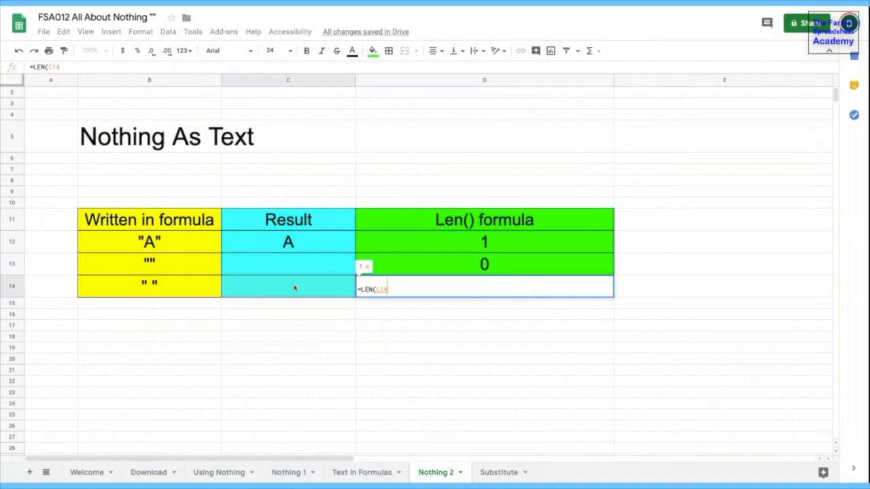
key("Return")
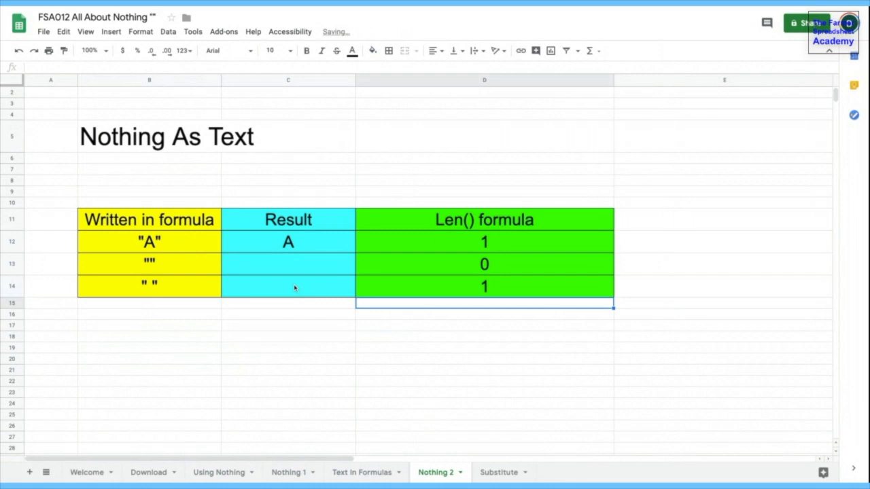
left_click(448, 286)
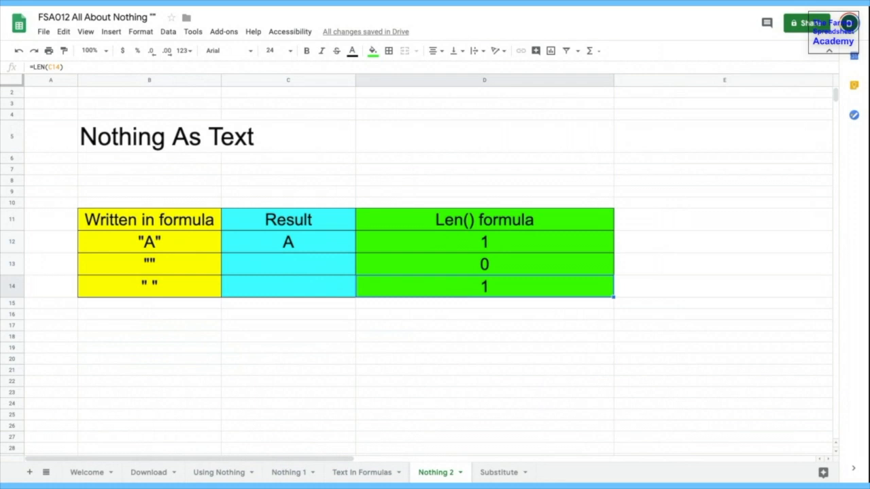
Step: On the Substitute sheet, enter =SUBSTITUTE(B5;"#";"") in Result cell D8 to strip the hash signs from the hashtag text in B5
left_click(498, 472)
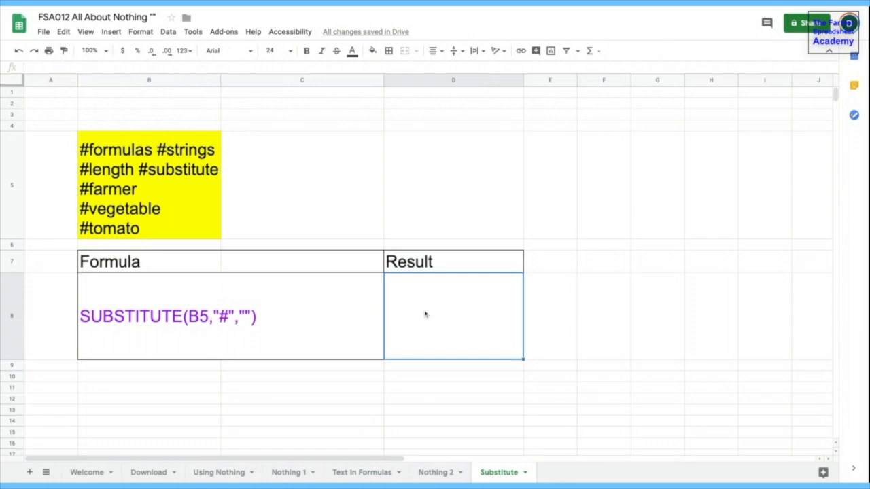
type("=S")
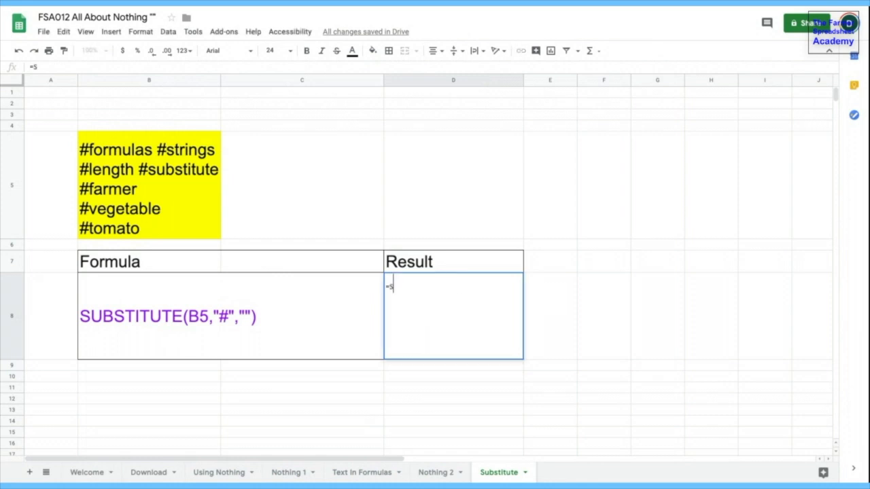
type("UBSTITUTE(")
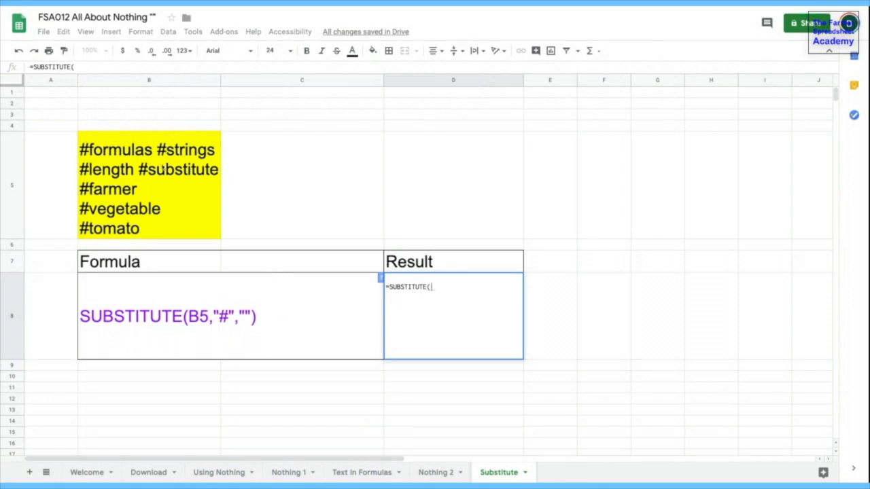
left_click(165, 168)
type(";")
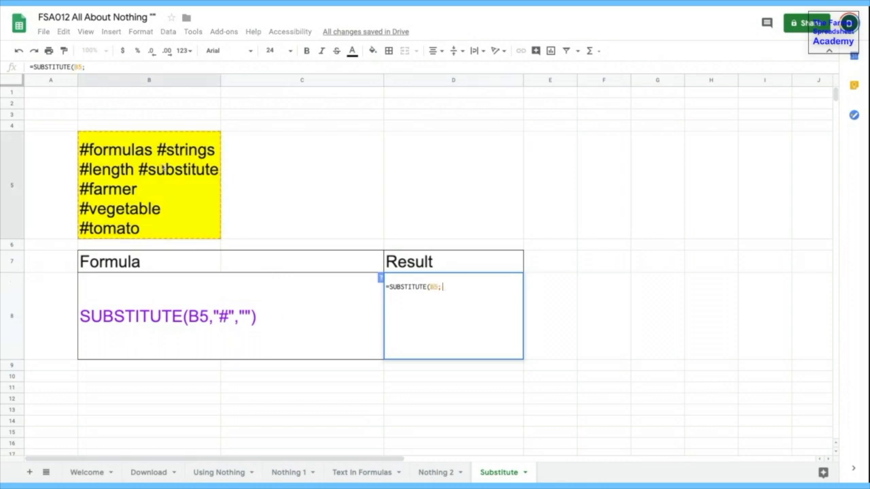
type("\"#\"")
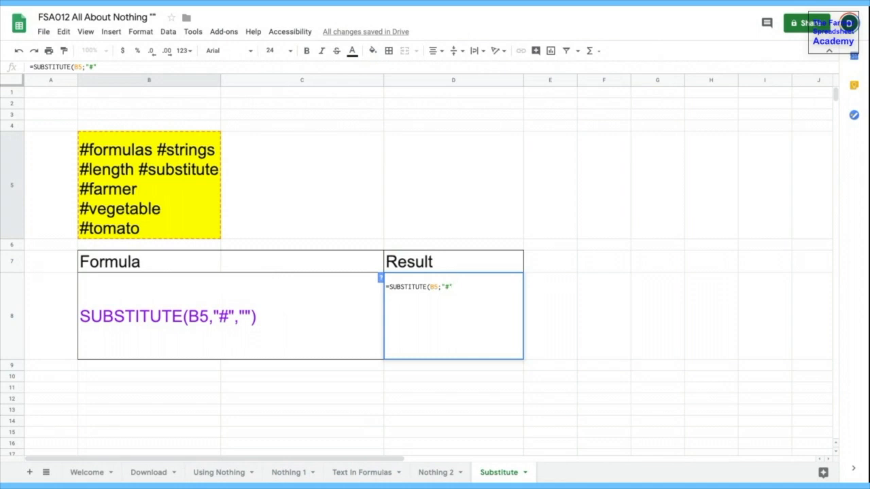
type(";")
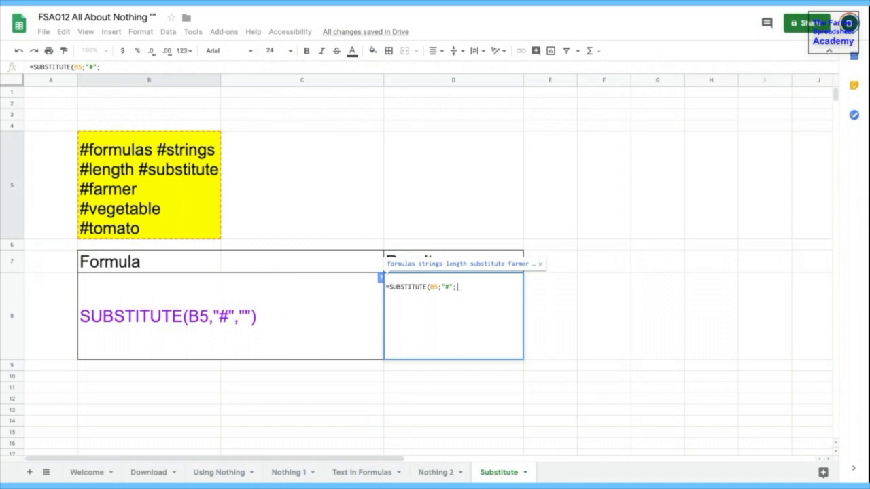
type("\"\"")
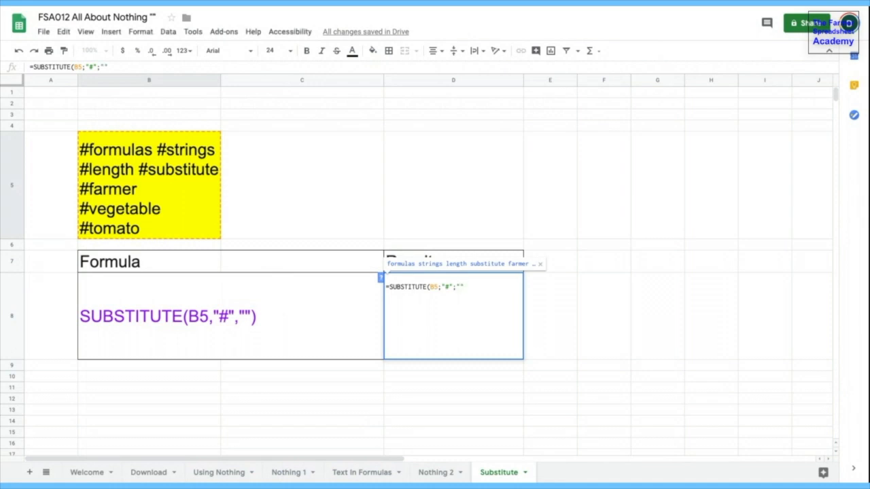
type(")")
key("Return")
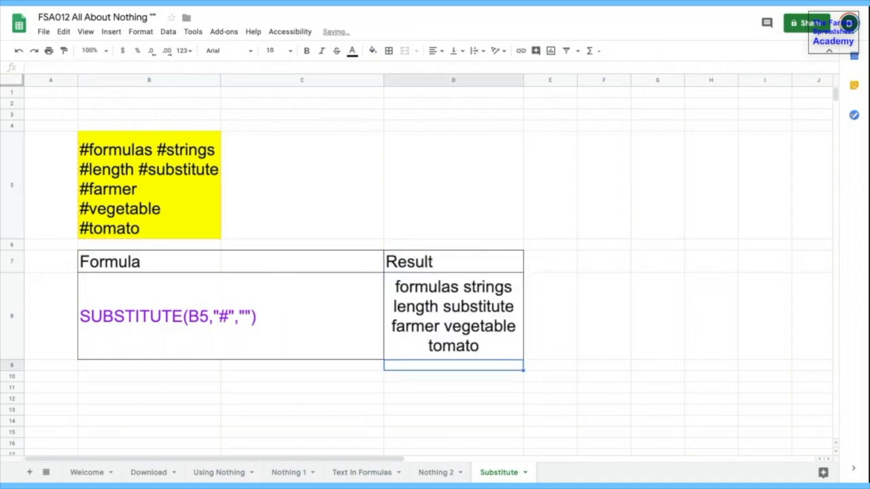